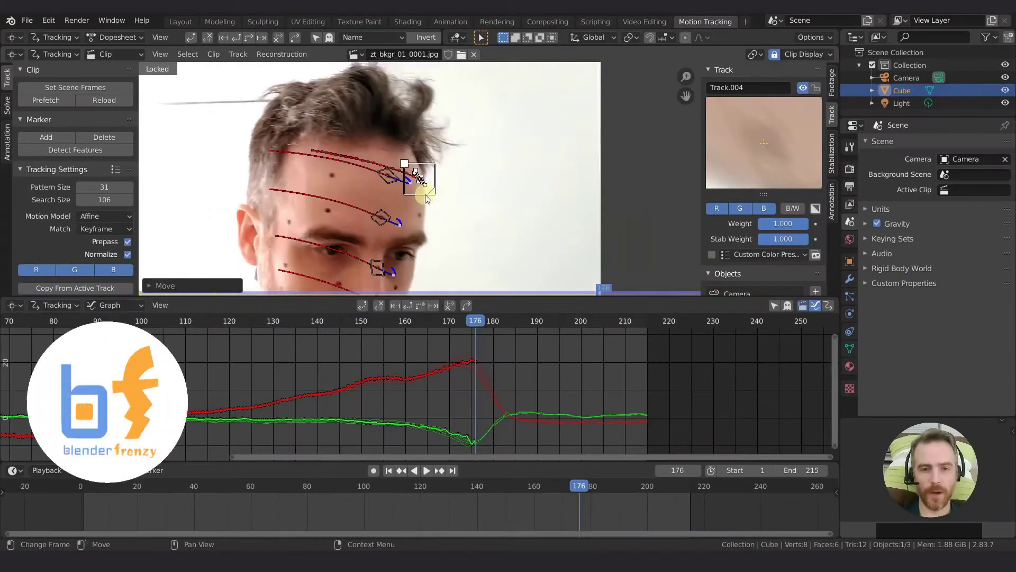
Advance the clip to frame 183 and start grabbing the selected forehead marker
{"action": "left_click_drag", "start_coordinate": [475, 319], "coordinate": [506, 319]}
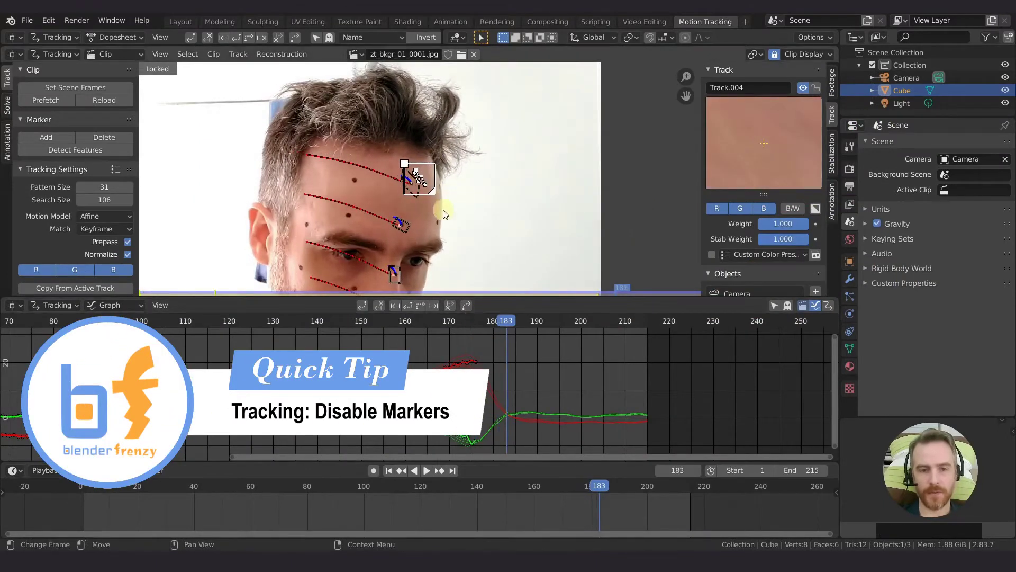
{"action": "key", "text": "g"}
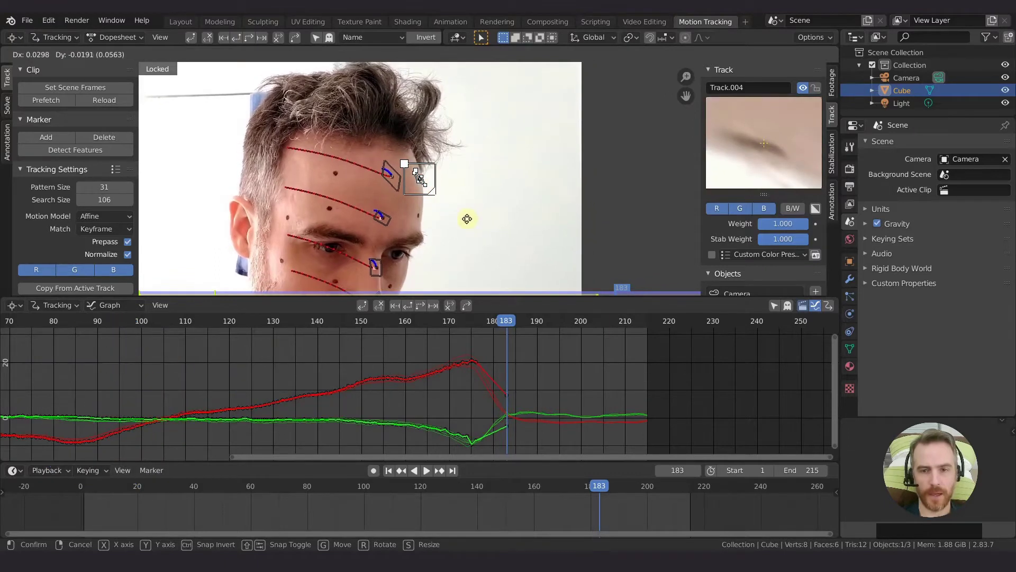
Cancel the marker move, go back to frame 173, and clear the forehead track's path after it
{"action": "right_click", "coordinate": [469, 222]}
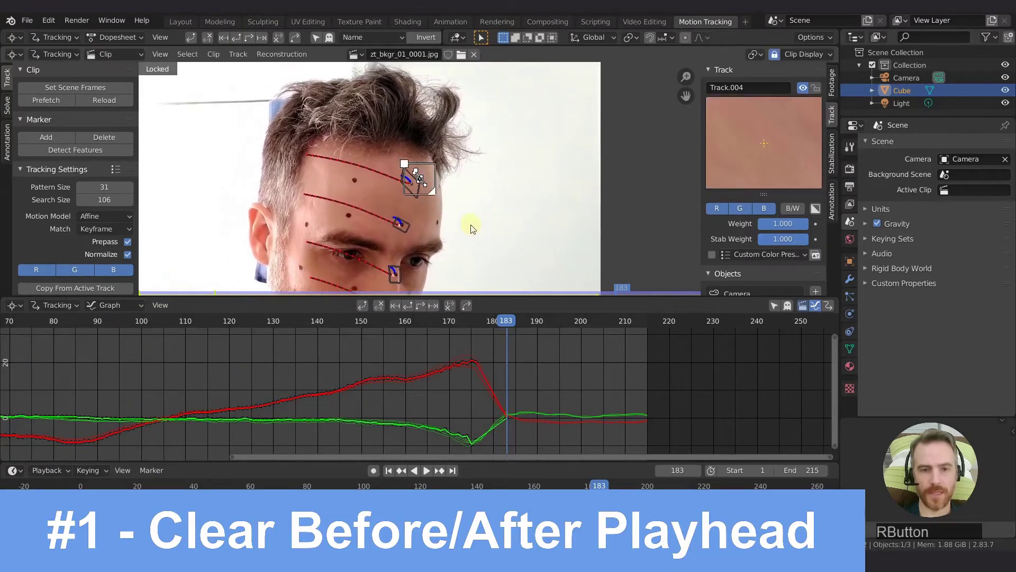
{"action": "left_click_drag", "start_coordinate": [507, 320], "coordinate": [463, 328]}
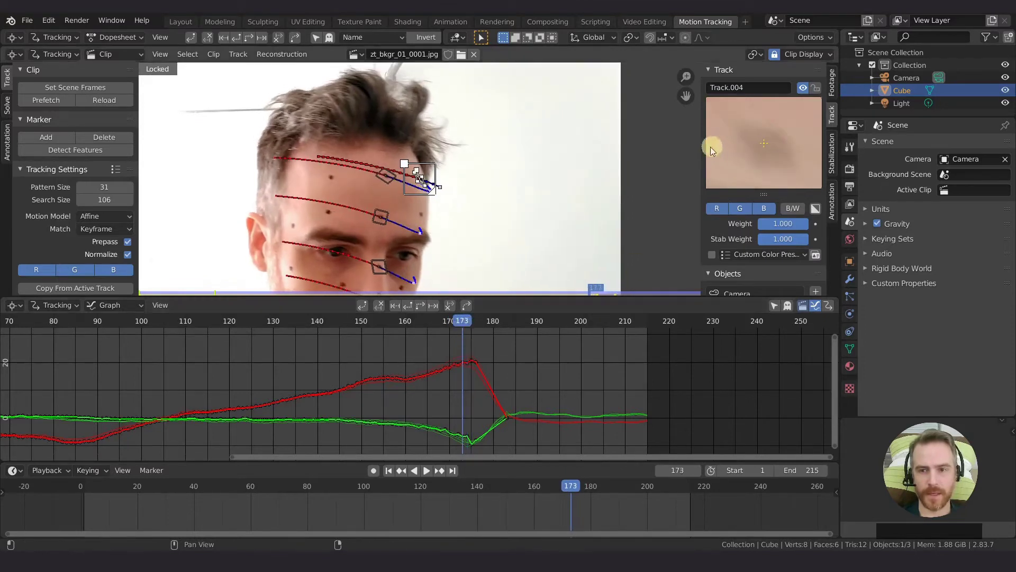
{"action": "left_click", "coordinate": [449, 306]}
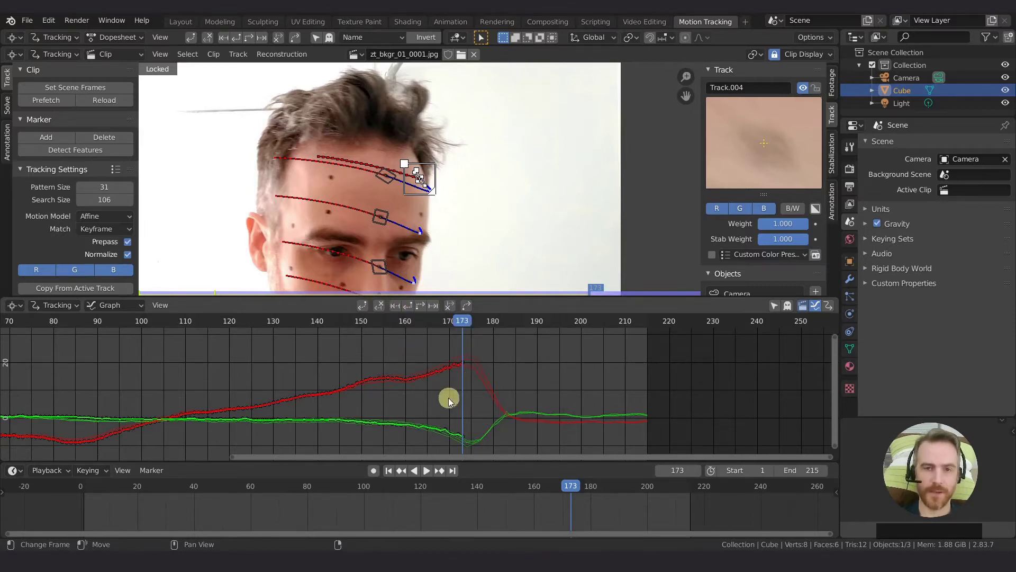
{"action": "left_click_drag", "start_coordinate": [462, 398], "coordinate": [524, 398]}
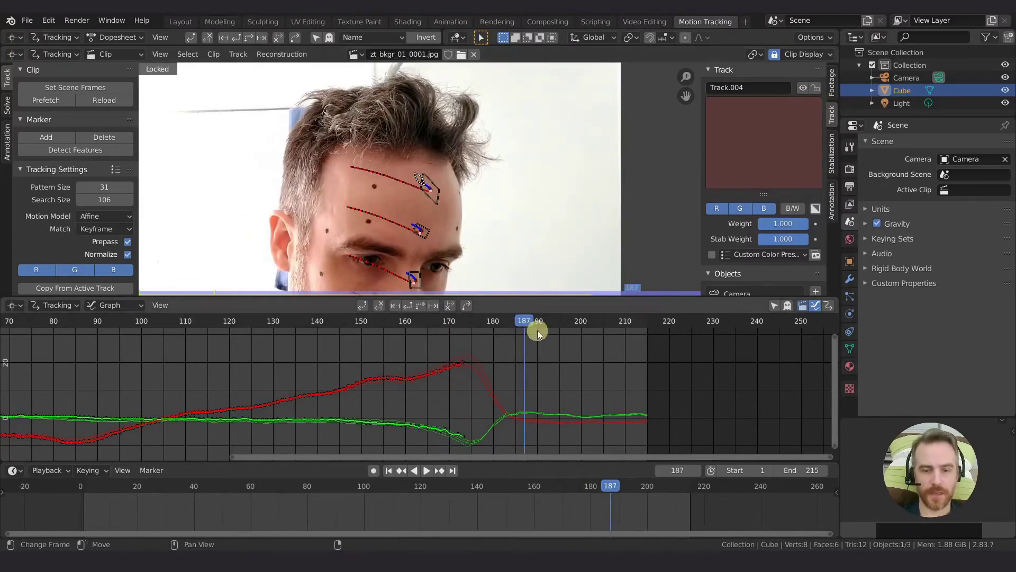
At frame 178, toggle Show Disabled in the Clip Display options
{"action": "mouse_move", "coordinate": [525, 321]}
{"action": "left_mouse_down"}
{"action": "mouse_move", "coordinate": [633, 323]}
{"action": "mouse_move", "coordinate": [440, 318]}
{"action": "mouse_move", "coordinate": [499, 318]}
{"action": "mouse_move", "coordinate": [484, 318]}
{"action": "left_mouse_up"}
{"action": "left_click", "coordinate": [420, 181]}
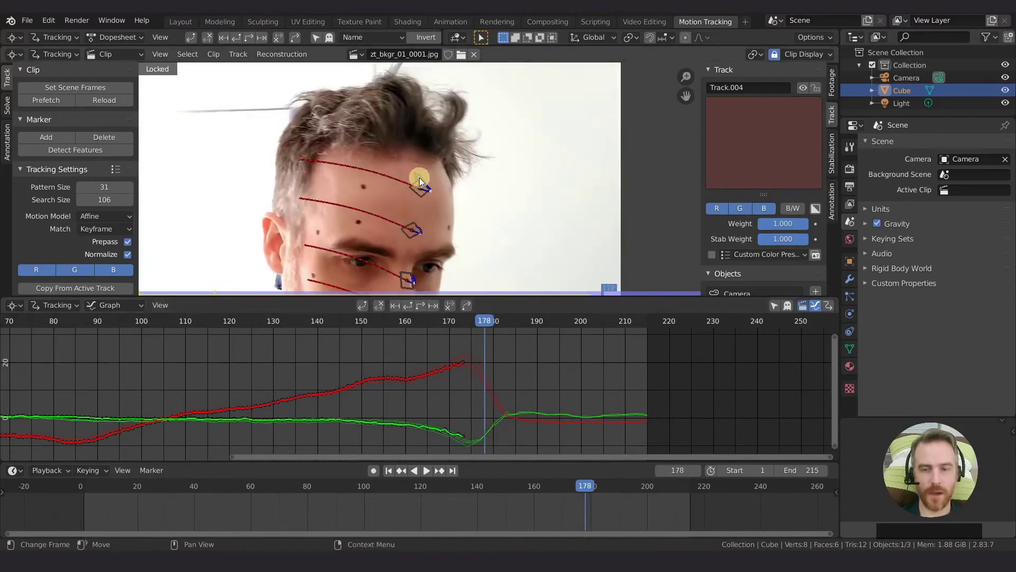
{"action": "left_click", "coordinate": [804, 54]}
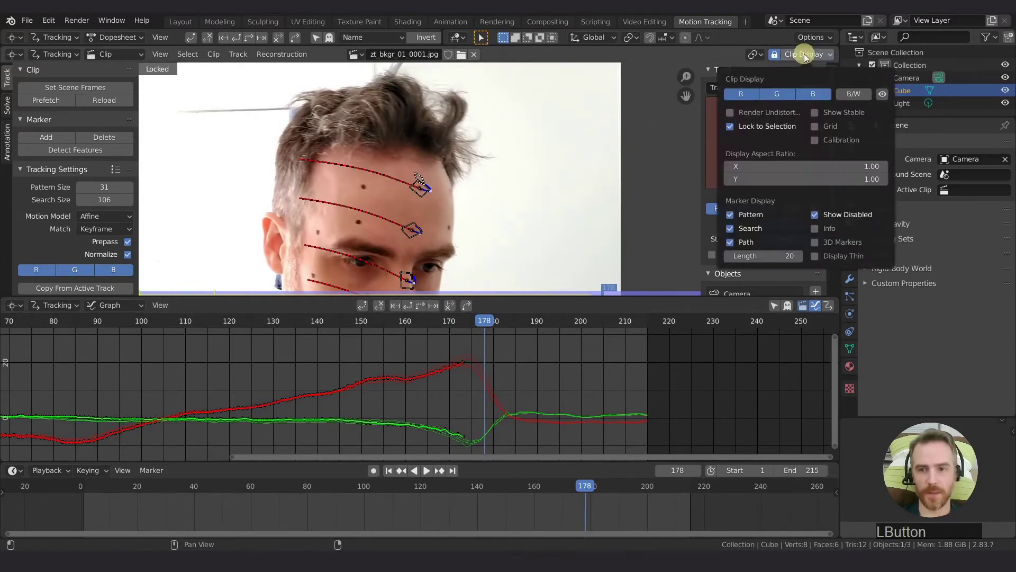
{"action": "left_click", "coordinate": [842, 214]}
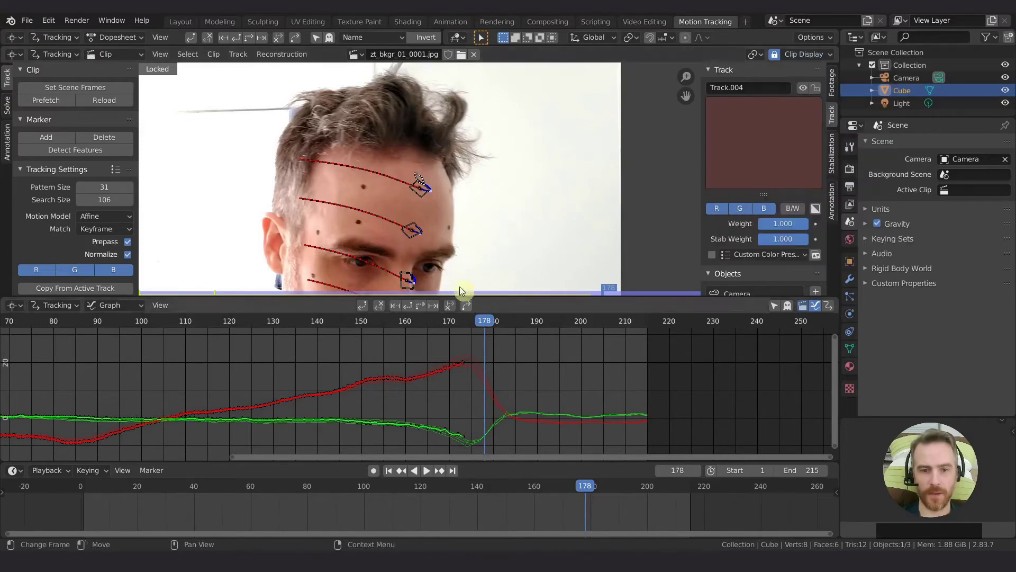
Select the top forehead marker in the clip view
{"action": "left_click", "coordinate": [411, 178]}
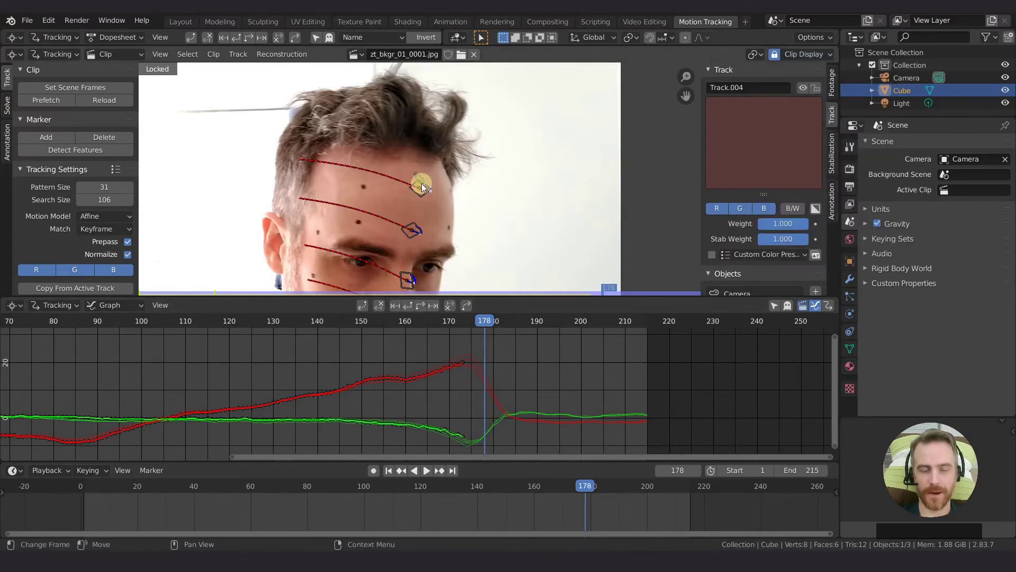
{"action": "left_click", "coordinate": [479, 189]}
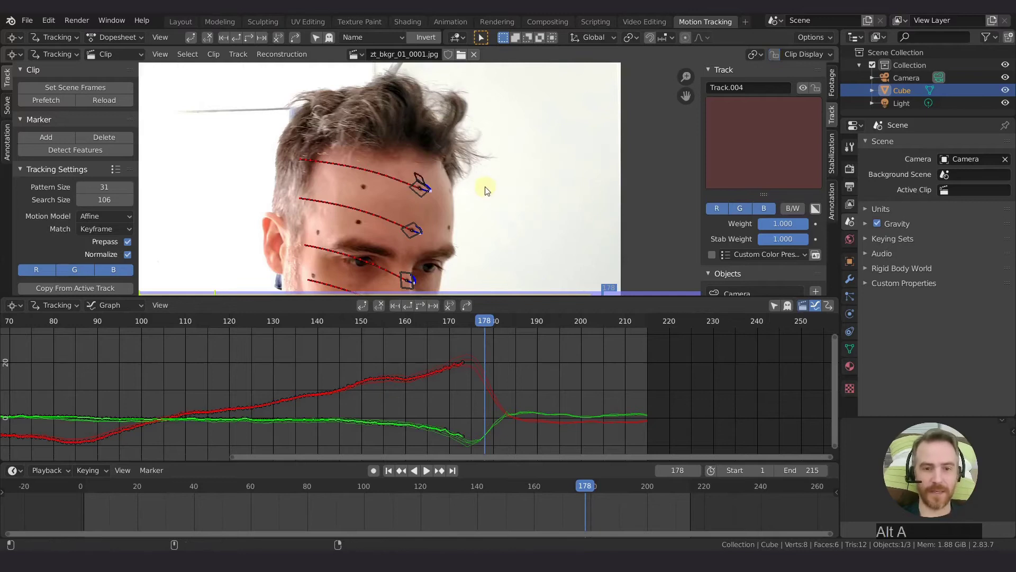
{"action": "left_click", "coordinate": [427, 197]}
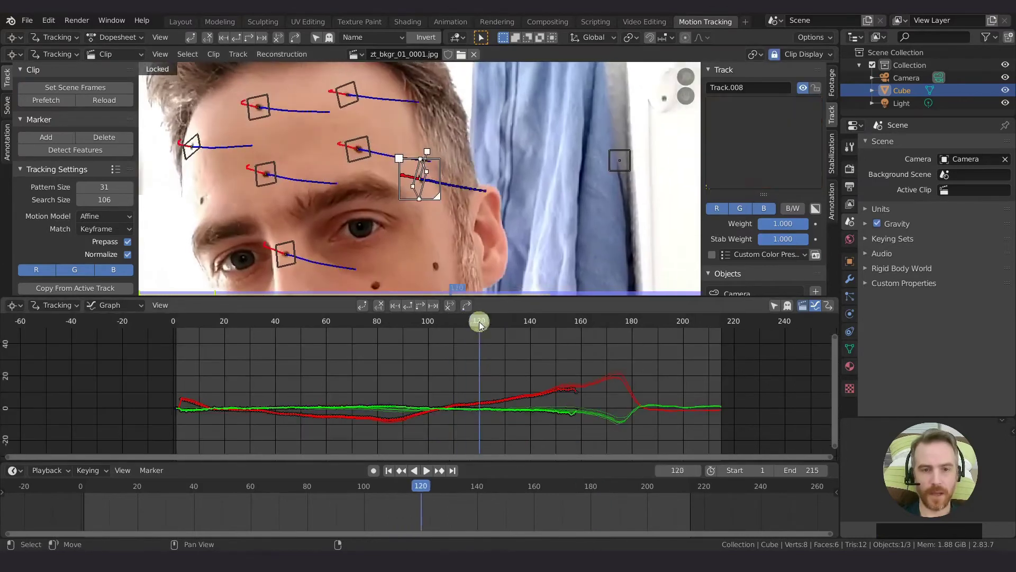
{"action": "left_click_drag", "start_coordinate": [479, 324], "coordinate": [557, 344]}
{"action": "scroll", "coordinate": [465, 261], "scroll_direction": "down", "scroll_amount": 3}
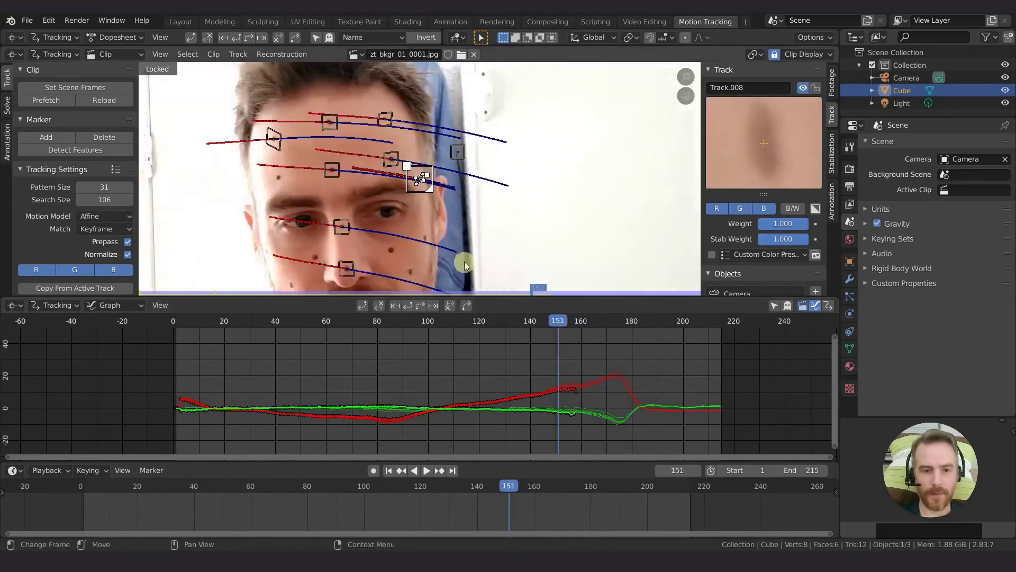
{"action": "middle_click_drag", "start_coordinate": [464, 261], "coordinate": [449, 215]}
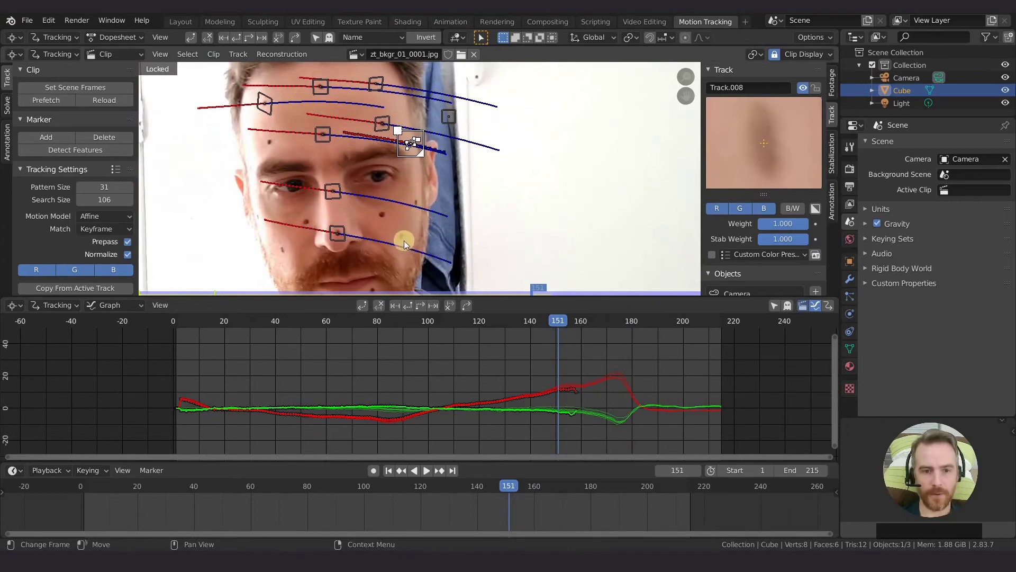
{"action": "middle_click_drag", "start_coordinate": [403, 233], "coordinate": [415, 198]}
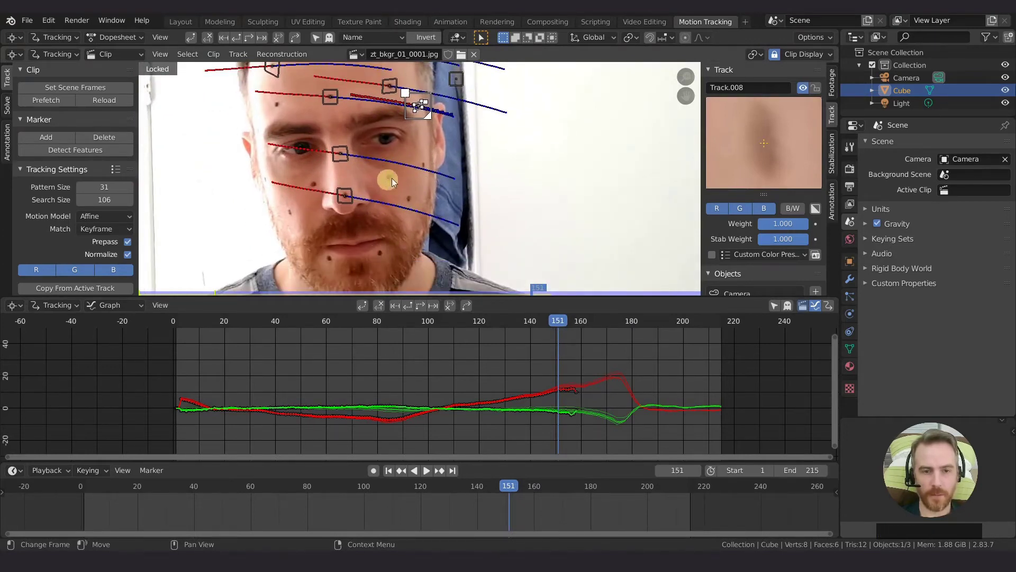
{"action": "middle_click_drag", "start_coordinate": [395, 186], "coordinate": [455, 222]}
{"action": "left_click_drag", "start_coordinate": [574, 312], "coordinate": [693, 331]}
{"action": "middle_click_drag", "start_coordinate": [556, 277], "coordinate": [471, 163]}
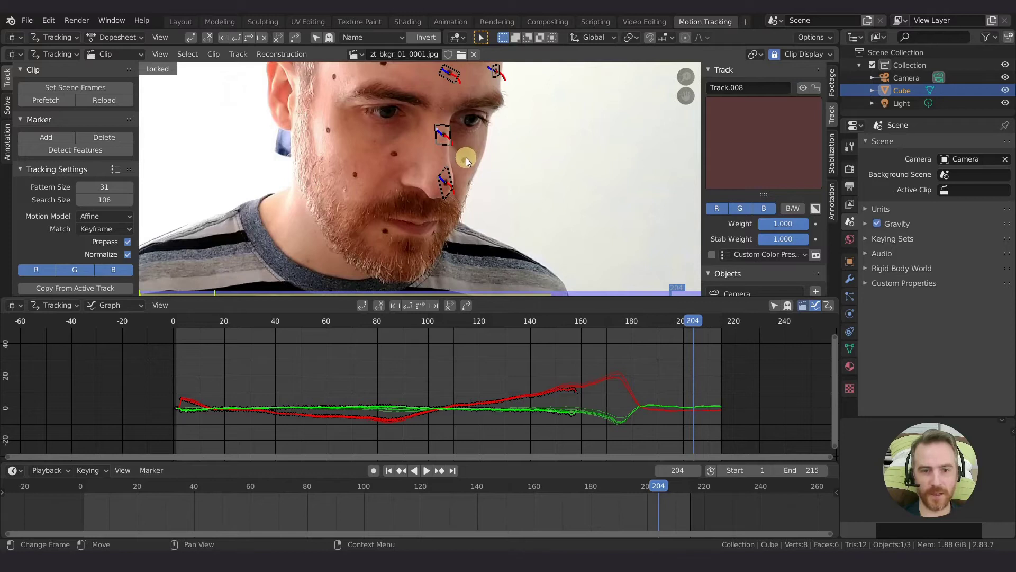
{"action": "left_click_drag", "start_coordinate": [692, 320], "coordinate": [573, 320]}
{"action": "middle_click_drag", "start_coordinate": [460, 154], "coordinate": [488, 227]}
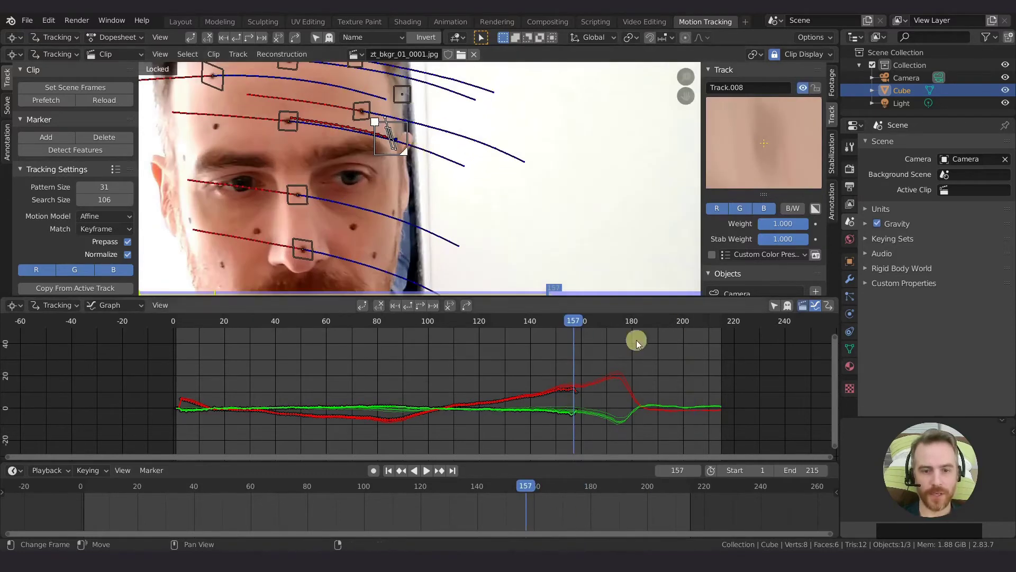
{"action": "left_click_drag", "start_coordinate": [573, 326], "coordinate": [673, 328]}
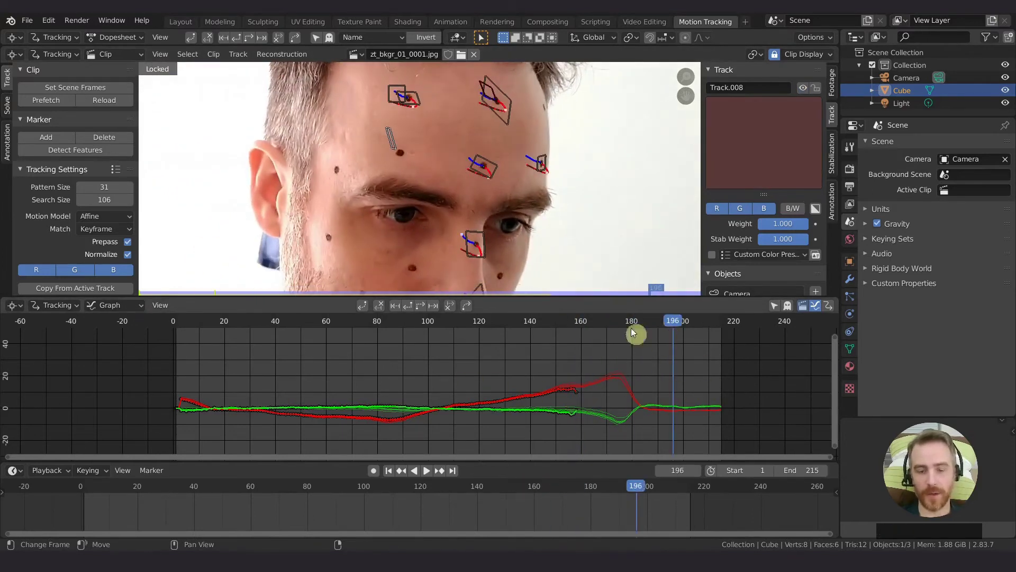
{"action": "middle_click_drag", "start_coordinate": [545, 127], "coordinate": [503, 116], "text": "ctrl"}
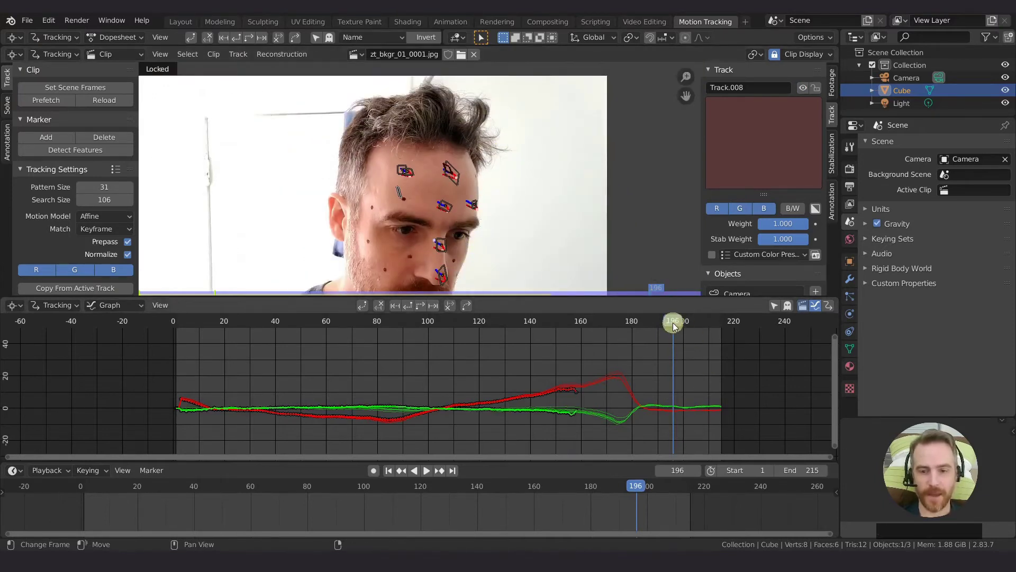
{"action": "left_click_drag", "start_coordinate": [673, 325], "coordinate": [579, 338]}
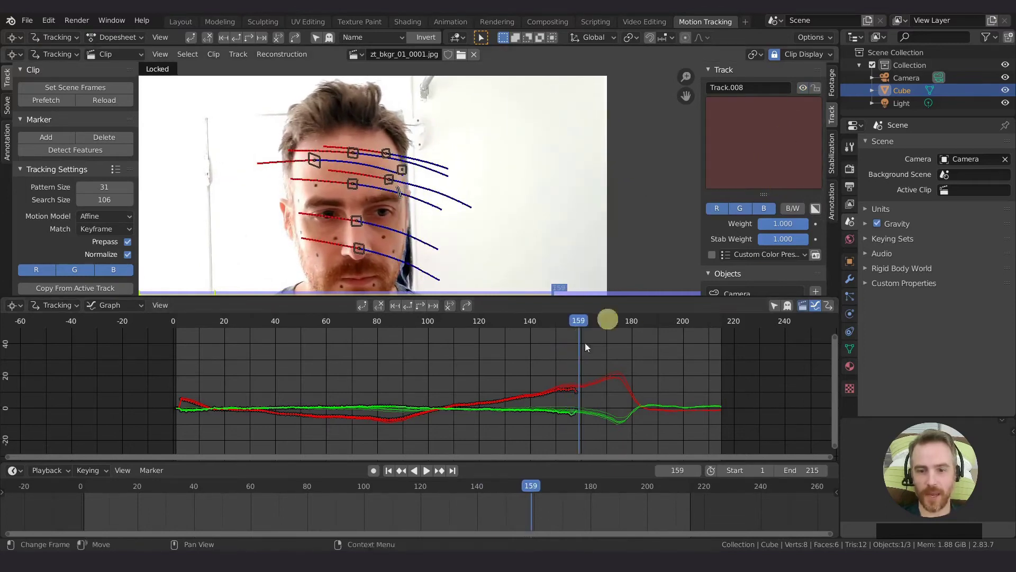
{"action": "left_click_drag", "start_coordinate": [581, 322], "coordinate": [552, 325]}
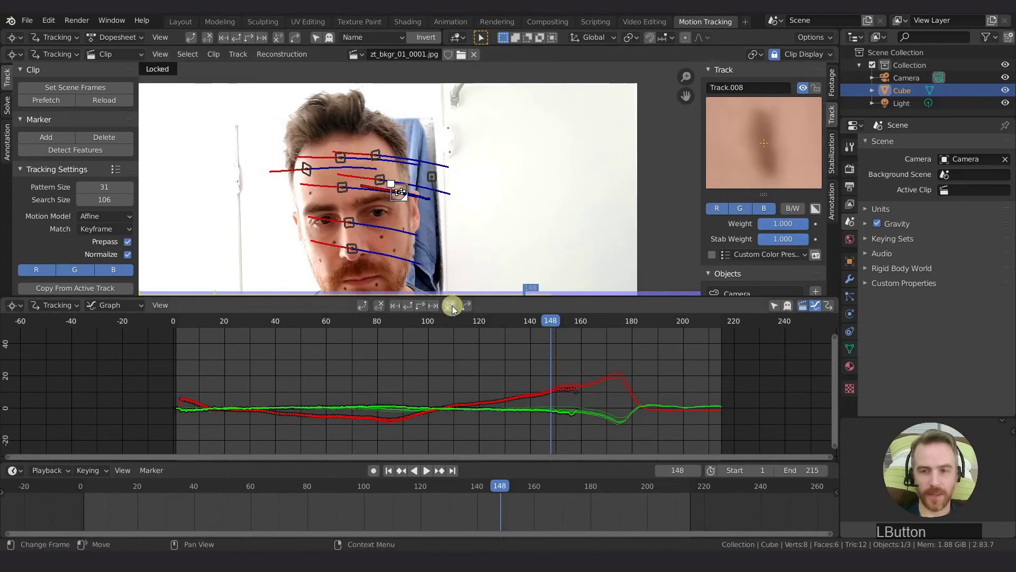
{"action": "left_click_drag", "start_coordinate": [552, 324], "coordinate": [643, 330]}
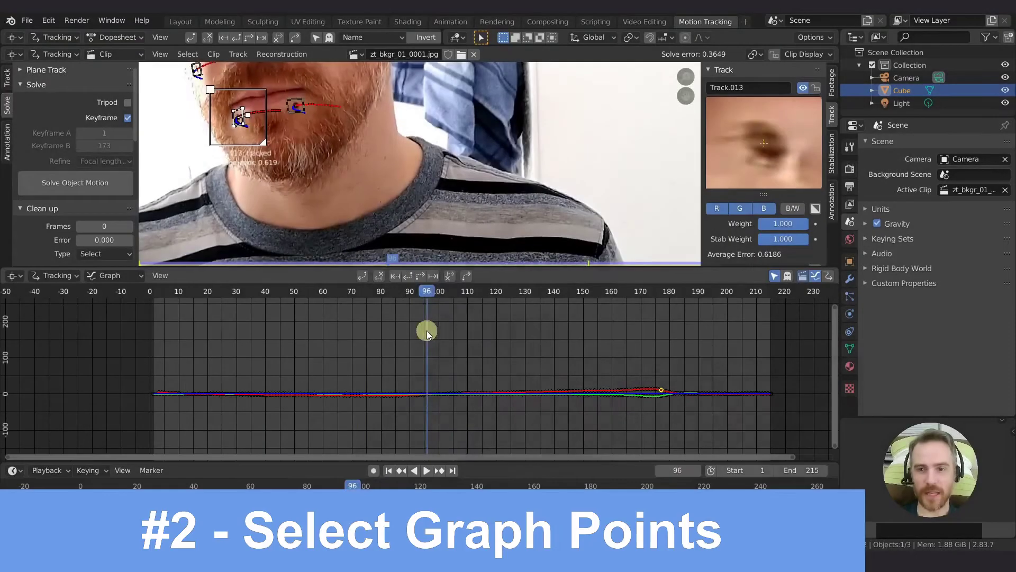
Zoom and pan the graph onto Track.013's curves around frames 84–134, playhead at frame 109
{"action": "left_click_drag", "start_coordinate": [426, 331], "coordinate": [458, 331]}
{"action": "scroll", "coordinate": [485, 381], "scroll_direction": "up", "scroll_amount": 2}
{"action": "scroll", "coordinate": [484, 381], "scroll_direction": "up", "scroll_amount": 8}
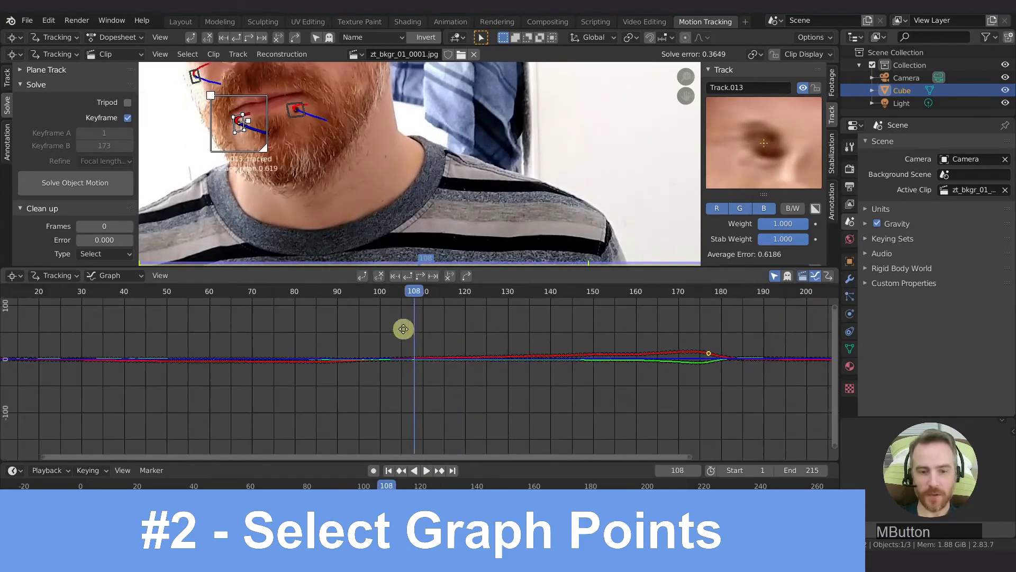
{"action": "middle_click_drag", "start_coordinate": [421, 348], "coordinate": [424, 420]}
{"action": "mouse_move", "coordinate": [401, 293]}
{"action": "left_mouse_down"}
{"action": "mouse_move", "coordinate": [318, 289]}
{"action": "mouse_move", "coordinate": [620, 292]}
{"action": "mouse_move", "coordinate": [402, 289]}
{"action": "mouse_move", "coordinate": [611, 283]}
{"action": "mouse_move", "coordinate": [417, 286]}
{"action": "left_mouse_up"}
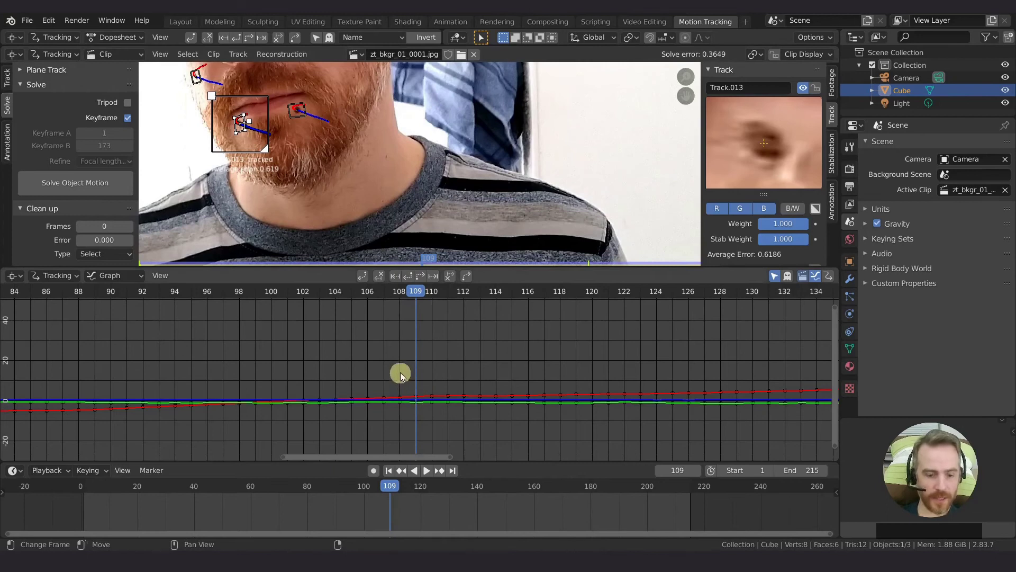
{"action": "key", "text": "b"}
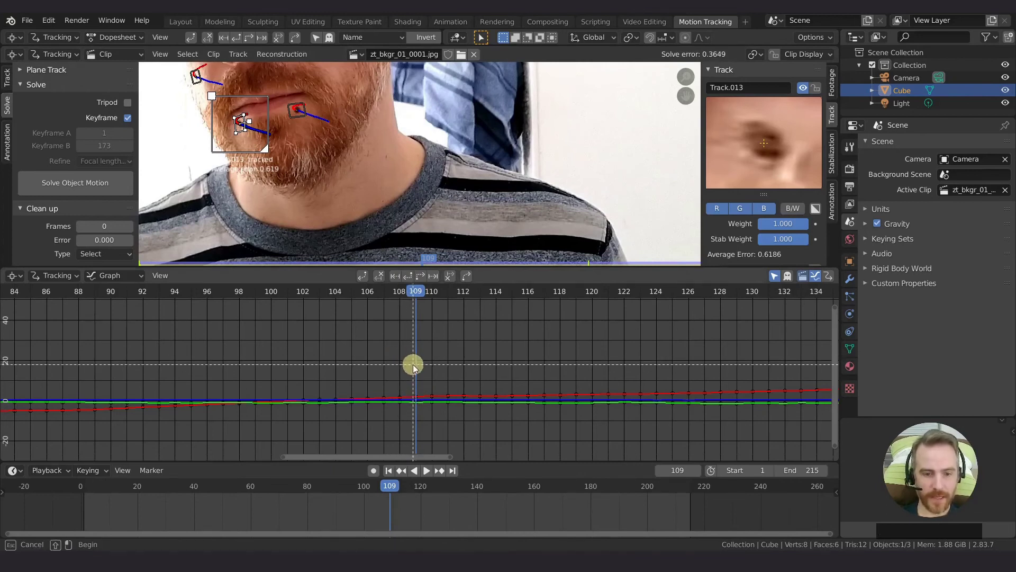
Select Track.013's curve points for frames 109–120, trial-disable them, then scrub and zoom out to check
{"action": "left_click_drag", "start_coordinate": [413, 365], "coordinate": [596, 428]}
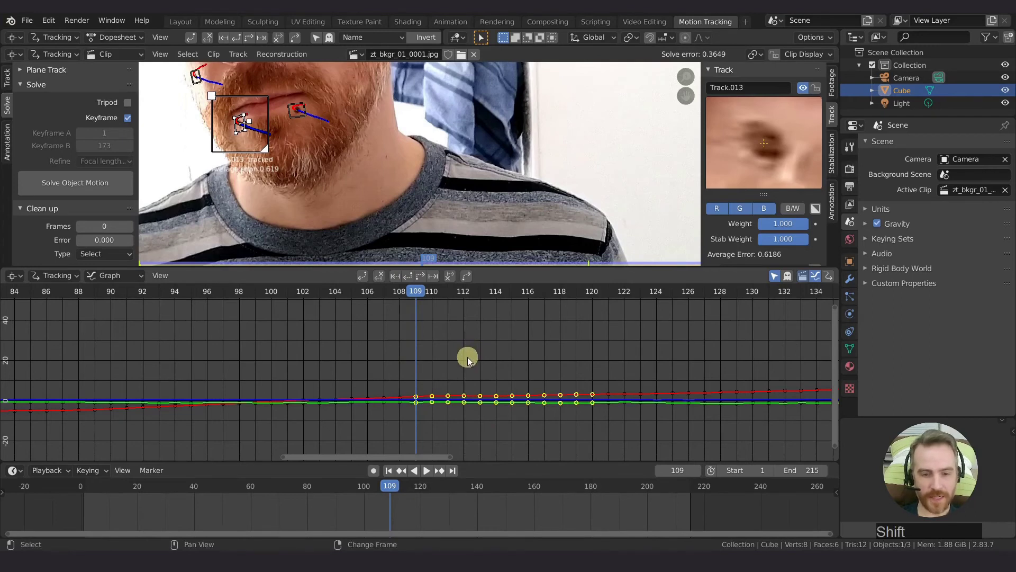
{"action": "key", "text": "x"}
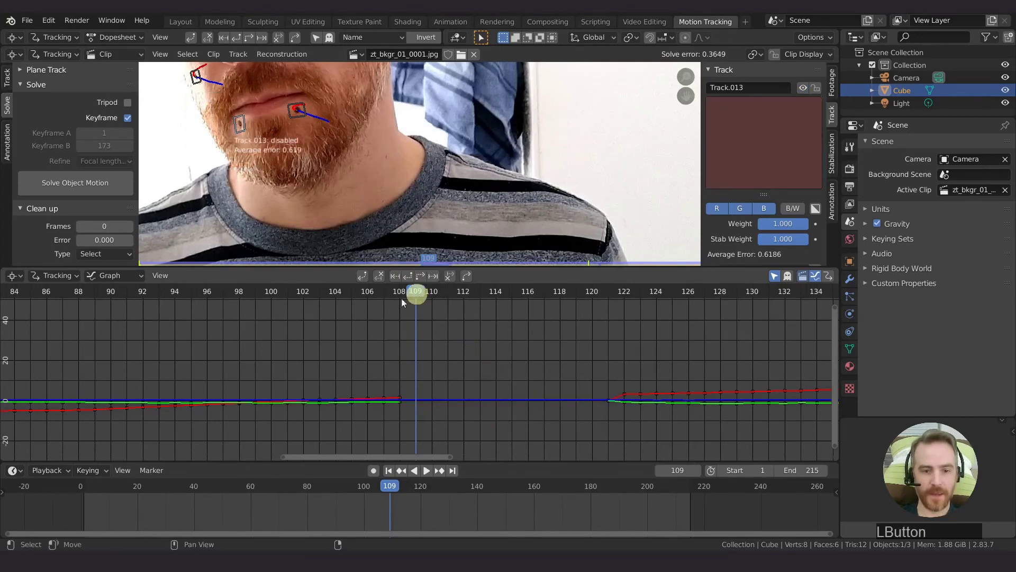
{"action": "left_click_drag", "start_coordinate": [402, 301], "coordinate": [319, 381]}
{"action": "scroll", "coordinate": [369, 389], "scroll_direction": "down", "scroll_amount": 2}
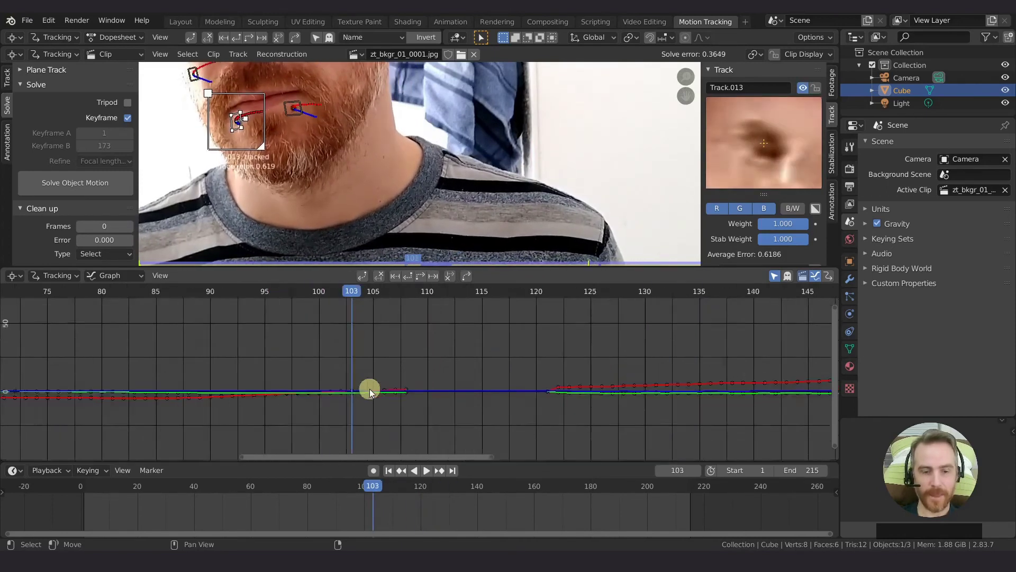
{"action": "scroll", "coordinate": [370, 388], "scroll_direction": "down", "scroll_amount": 5}
{"action": "middle_click_drag", "start_coordinate": [358, 381], "coordinate": [600, 363]}
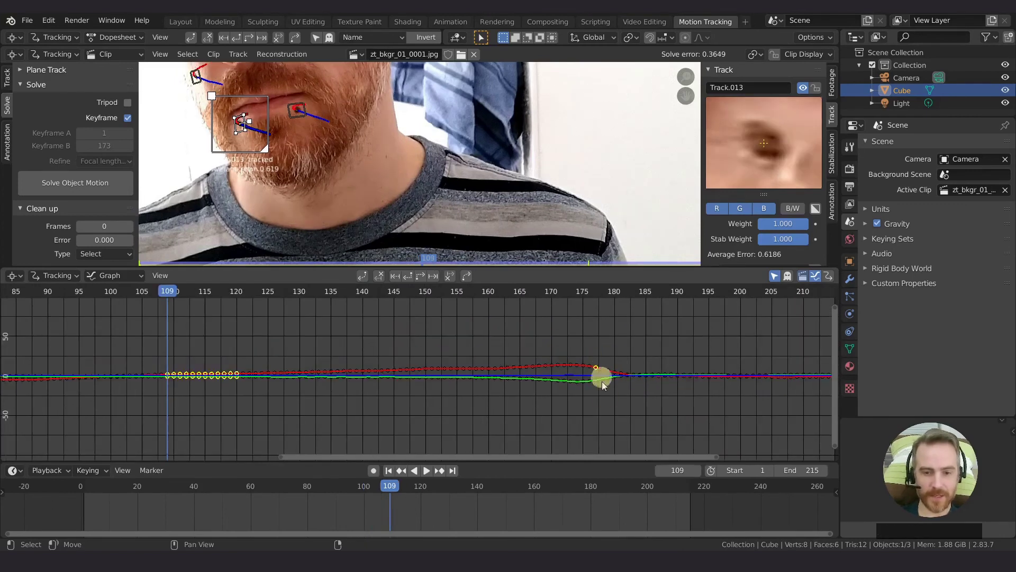
Clear the selection and disable Track.013 over the box-selected frames 110–120
{"action": "key", "text": "alt+a"}
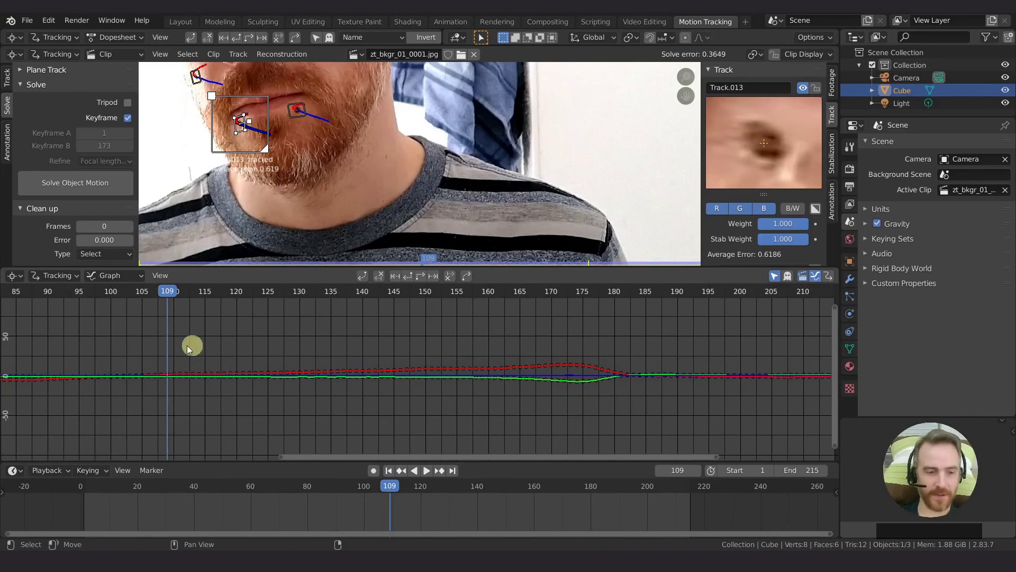
{"action": "middle_click_drag", "start_coordinate": [169, 366], "coordinate": [382, 392], "text": "ctrl"}
{"action": "left_click_drag", "start_coordinate": [347, 293], "coordinate": [604, 413]}
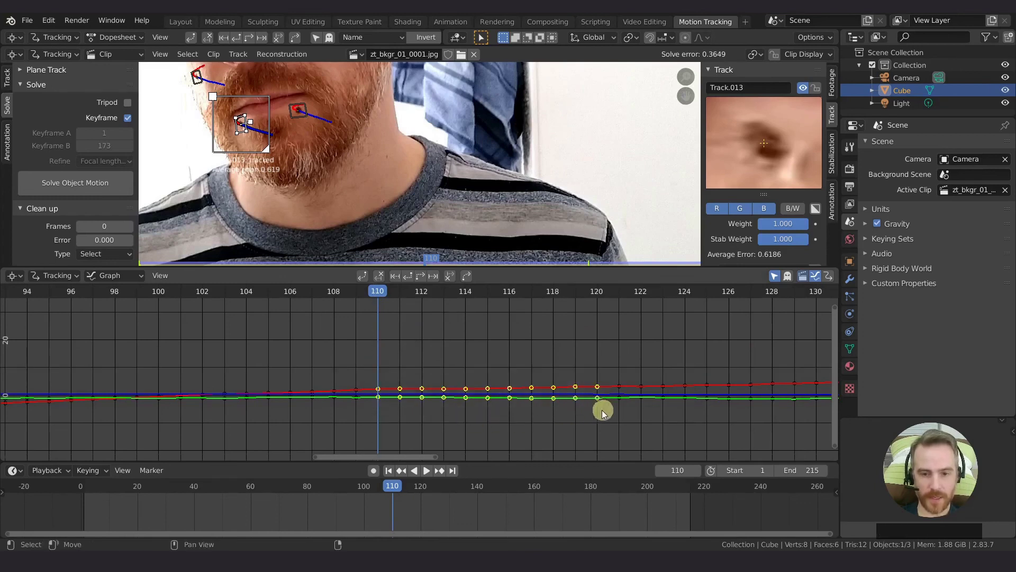
{"action": "key", "text": "d"}
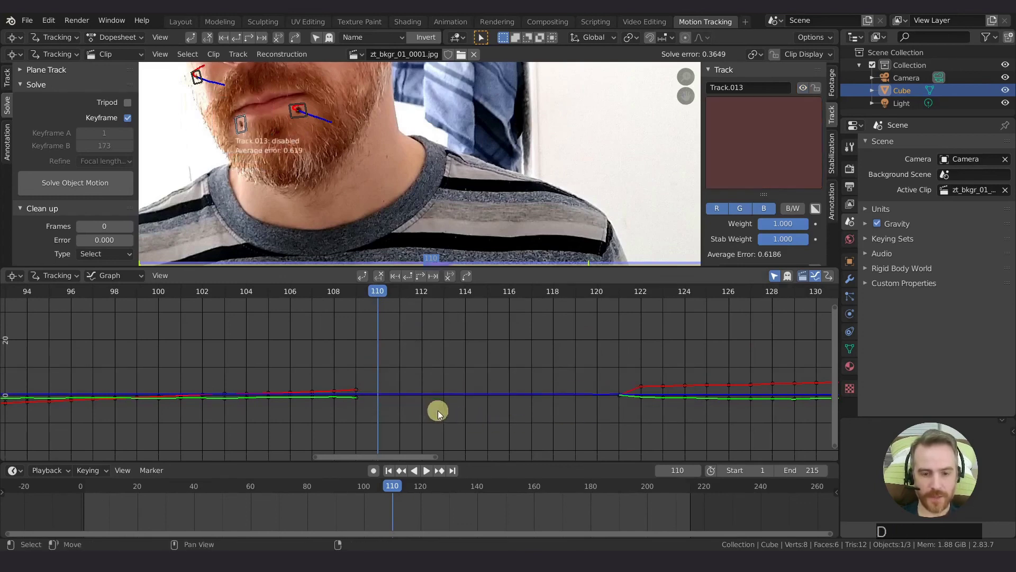